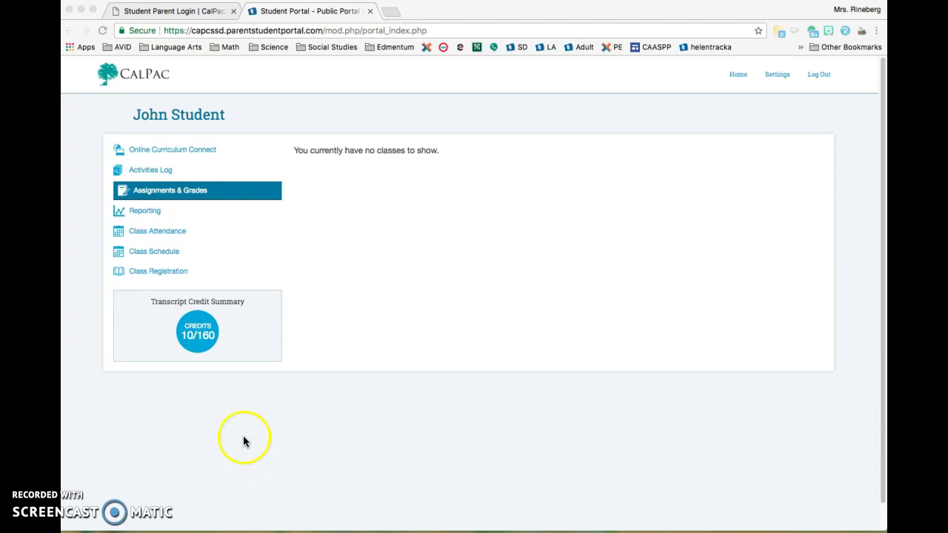
Connect to the online curriculum from the student portal and open the list of current assignments in the Learn area
{"action": "left_click", "coordinate": [171, 149]}
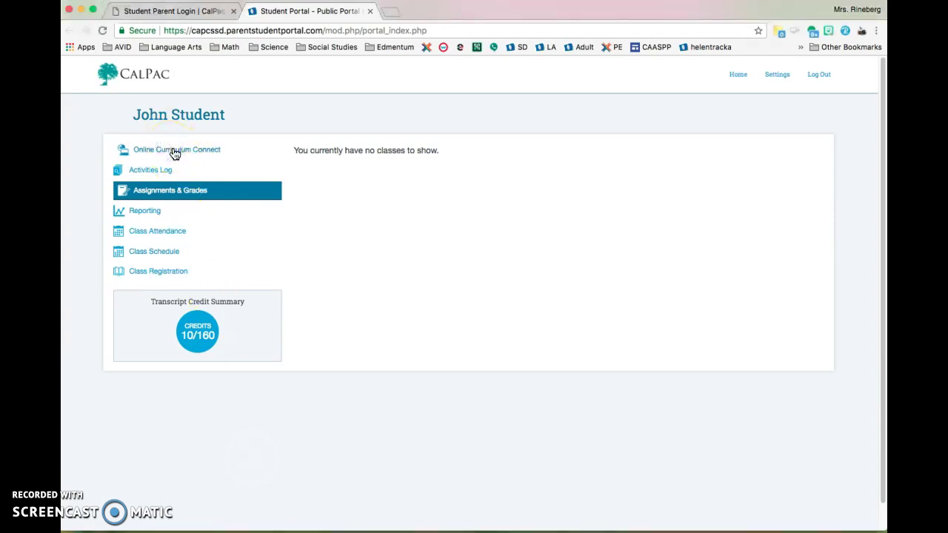
{"action": "left_click", "coordinate": [174, 153]}
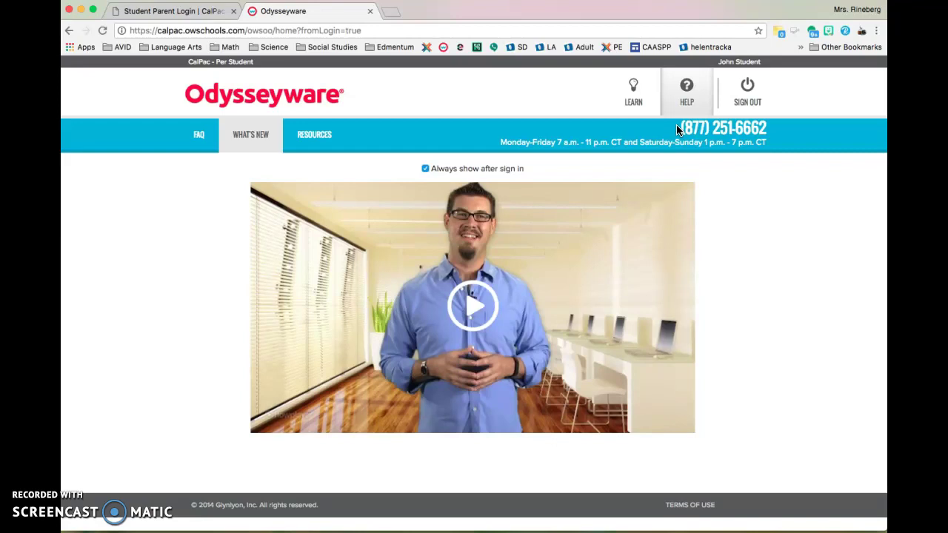
{"action": "left_click", "coordinate": [633, 92]}
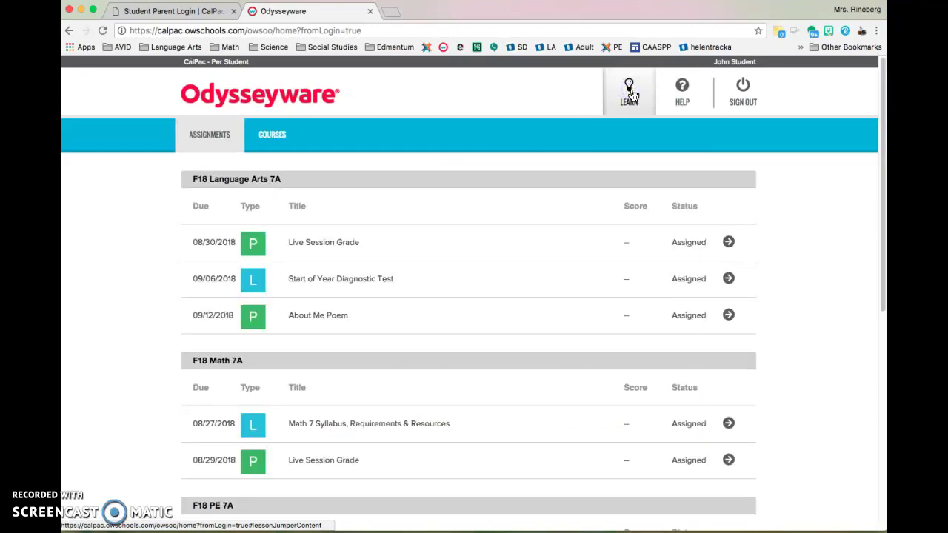
{"action": "left_click", "coordinate": [252, 136]}
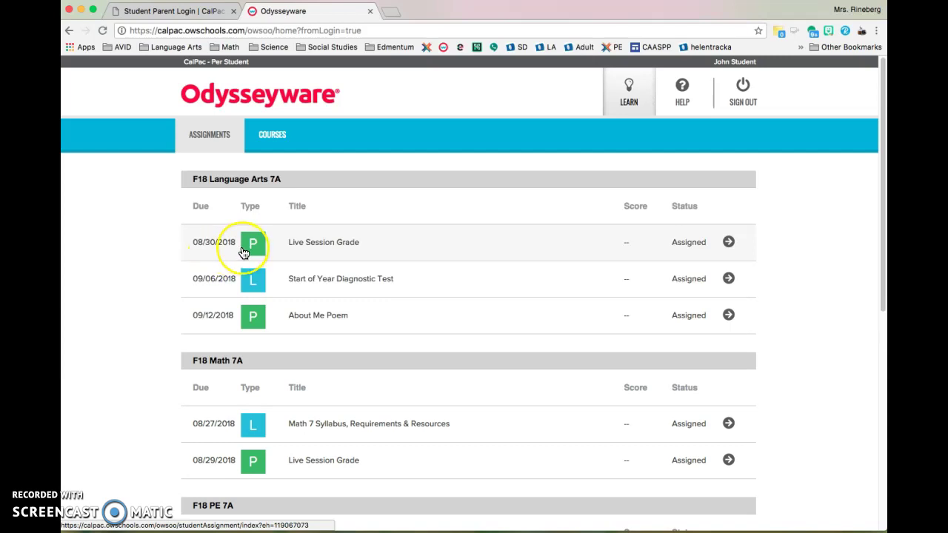
Examine the F18 Language Arts 7A assignments, including their due dates, project and lesson types, titles, scores and status
{"action": "mouse_move", "coordinate": [244, 253]}
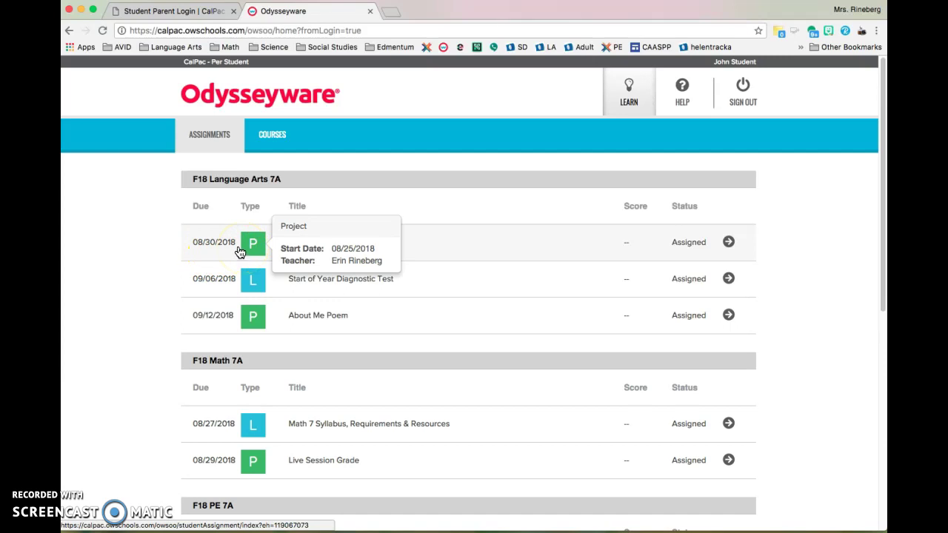
{"action": "mouse_move", "coordinate": [250, 289]}
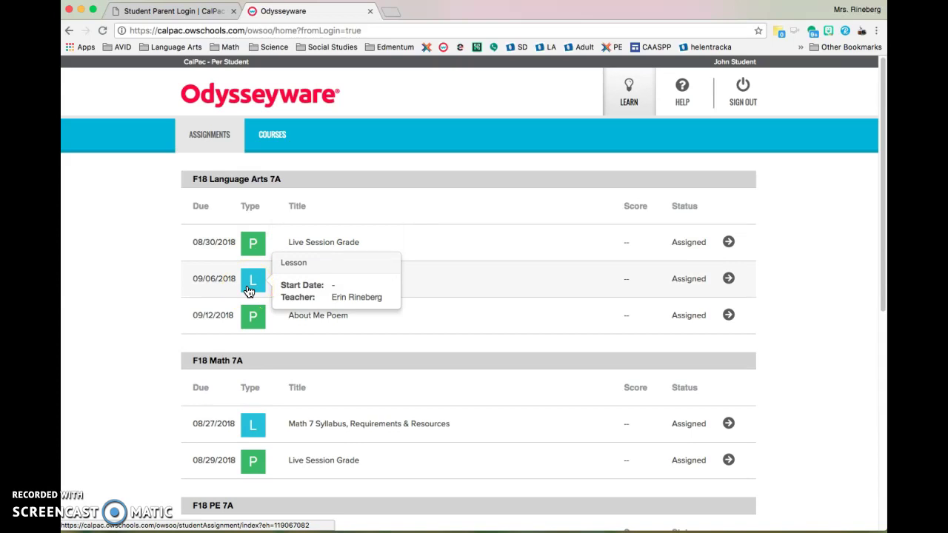
{"action": "left_click", "coordinate": [222, 275]}
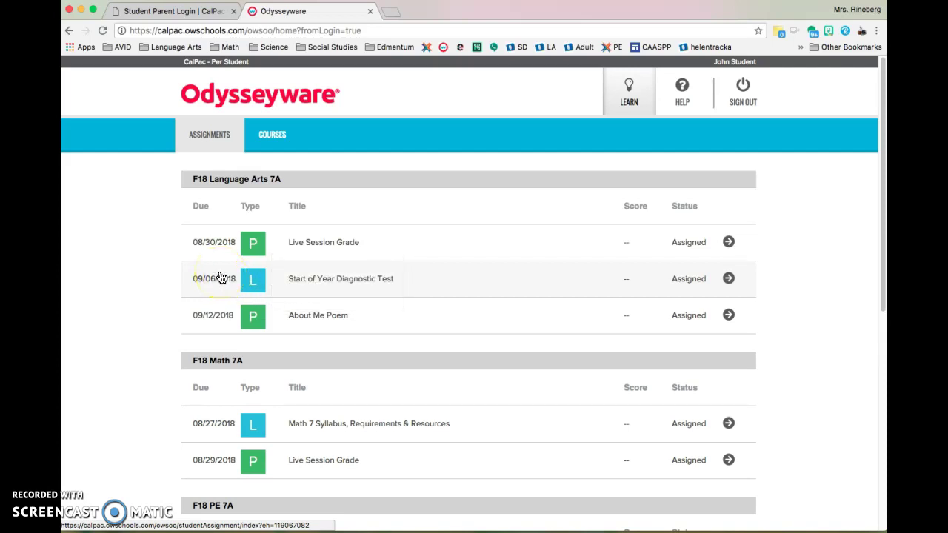
{"action": "left_click", "coordinate": [313, 278]}
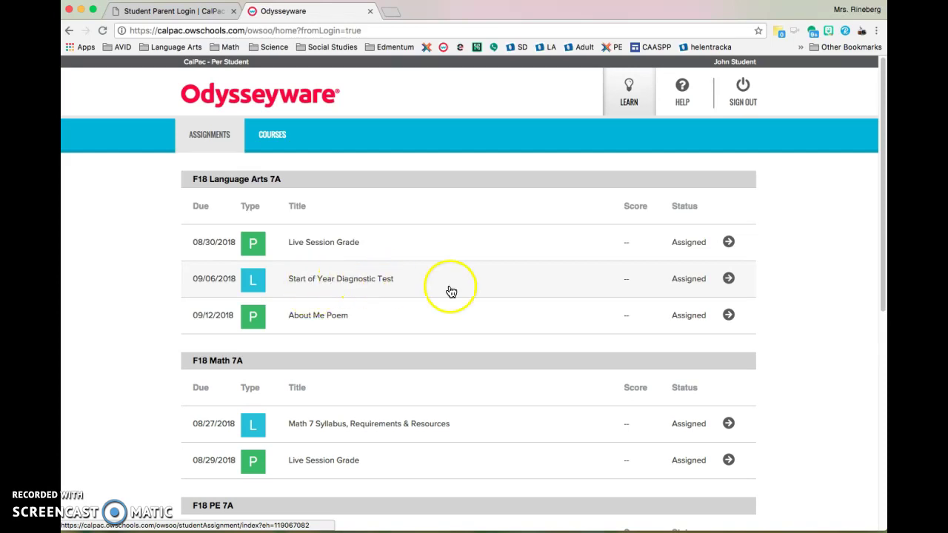
{"action": "left_click", "coordinate": [638, 252]}
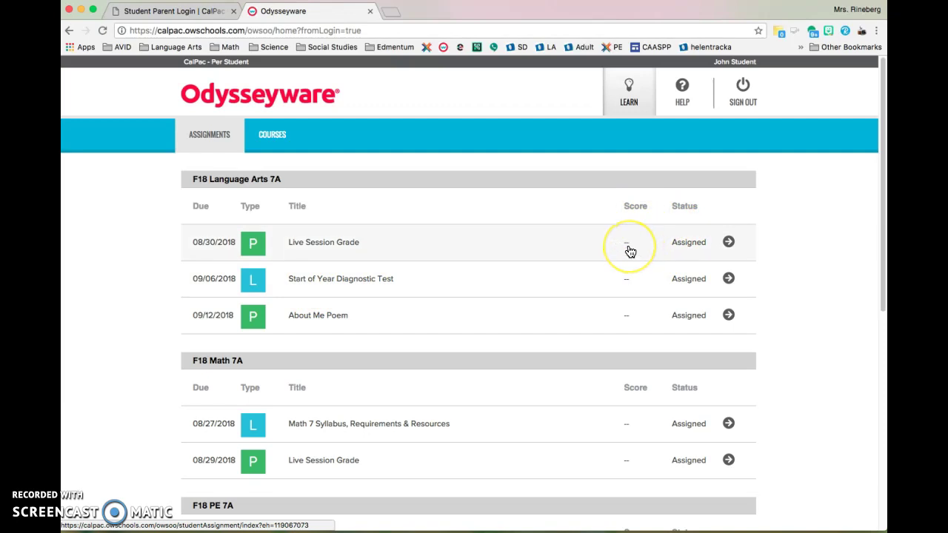
{"action": "left_click", "coordinate": [666, 210]}
{"action": "left_click", "coordinate": [688, 243]}
{"action": "left_click", "coordinate": [692, 212]}
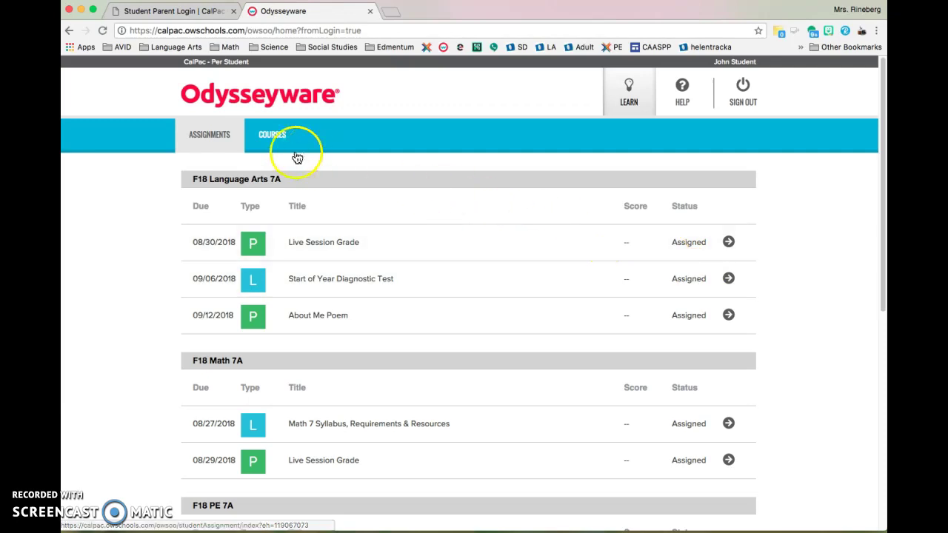
Open the course list and review the score explanations, completion dates, remaining assignments and assignments per day for F18 Language Arts 7A
{"action": "left_click", "coordinate": [267, 138]}
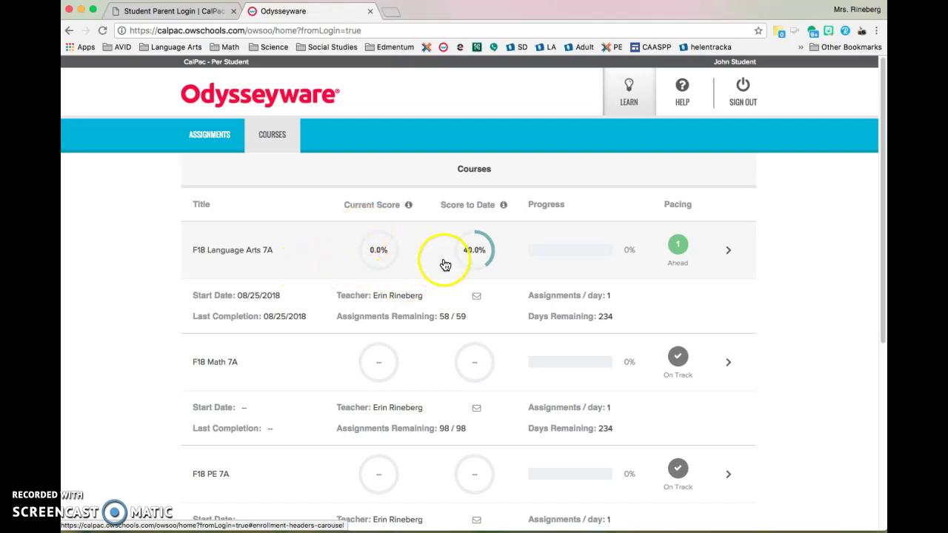
{"action": "mouse_move", "coordinate": [410, 207]}
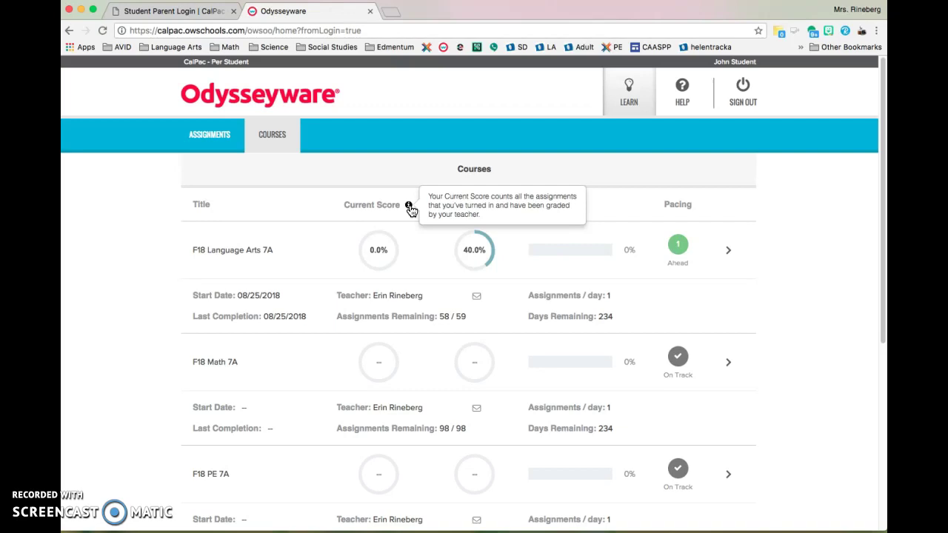
{"action": "mouse_move", "coordinate": [501, 206]}
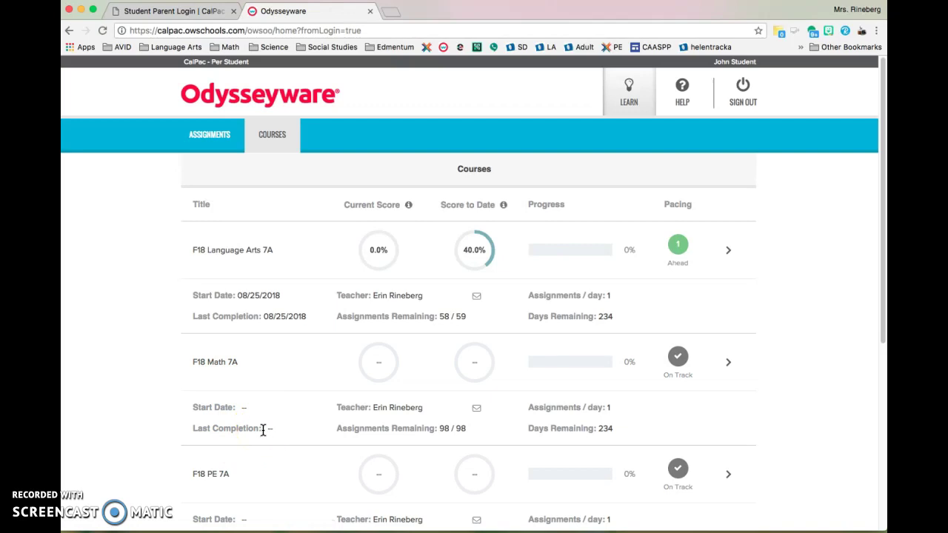
{"action": "left_click", "coordinate": [326, 316]}
{"action": "left_click", "coordinate": [556, 333]}
{"action": "left_click", "coordinate": [567, 296]}
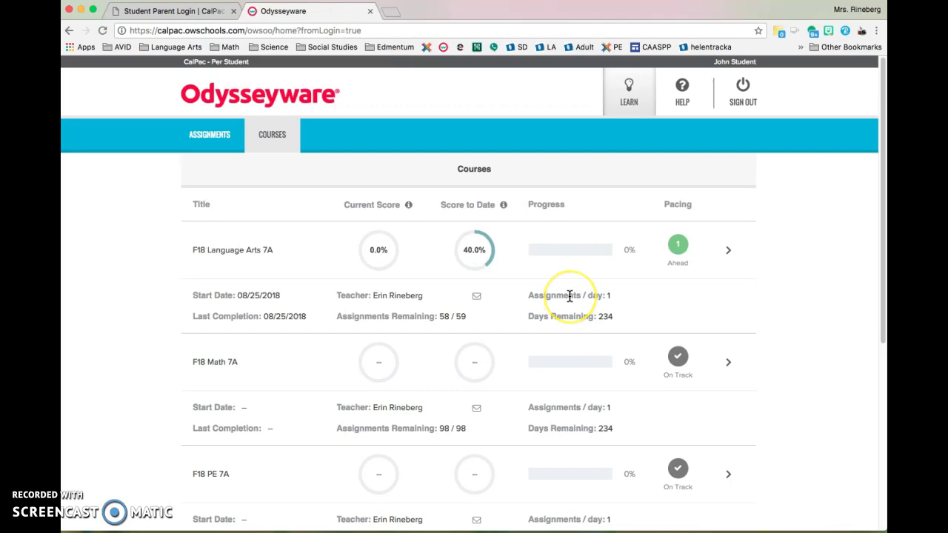
{"action": "left_click", "coordinate": [597, 294]}
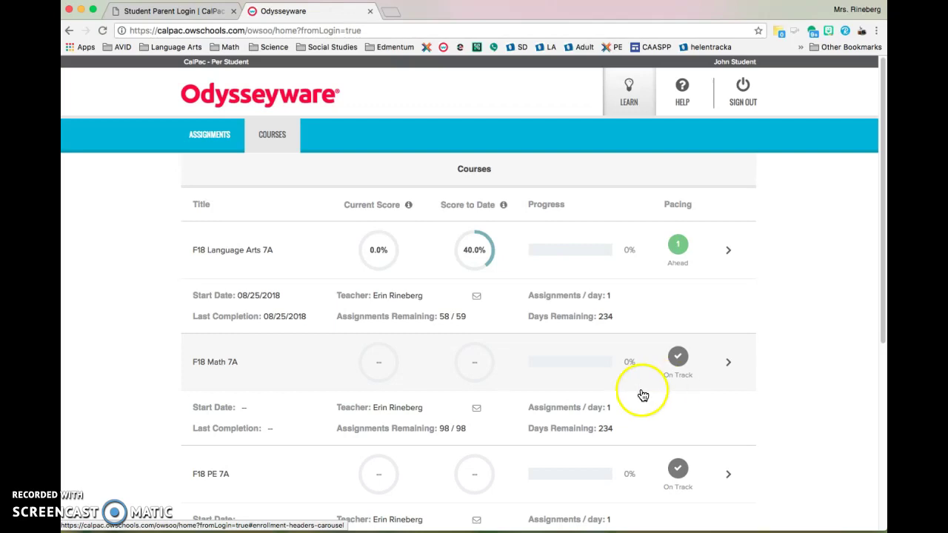
View the assignments in the Introduction to Language Arts 7 unit of F18 Language Arts 7A, then return to the course list
{"action": "left_click", "coordinate": [728, 252]}
{"action": "left_click", "coordinate": [678, 256]}
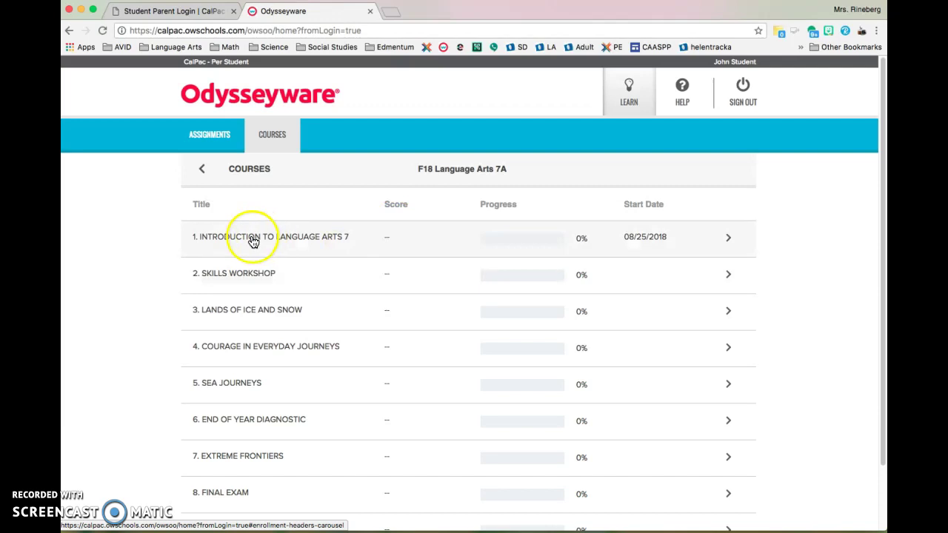
{"action": "left_click", "coordinate": [730, 240]}
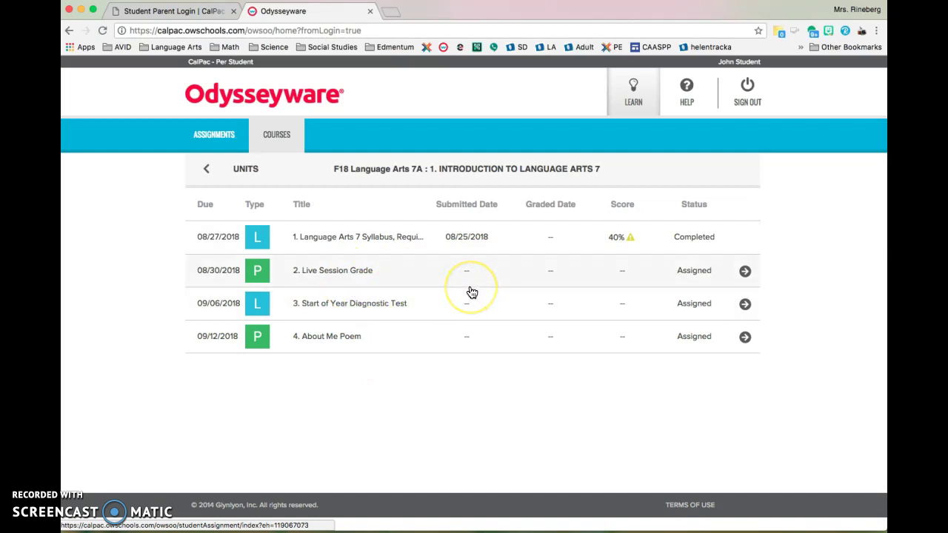
{"action": "left_click", "coordinate": [207, 173]}
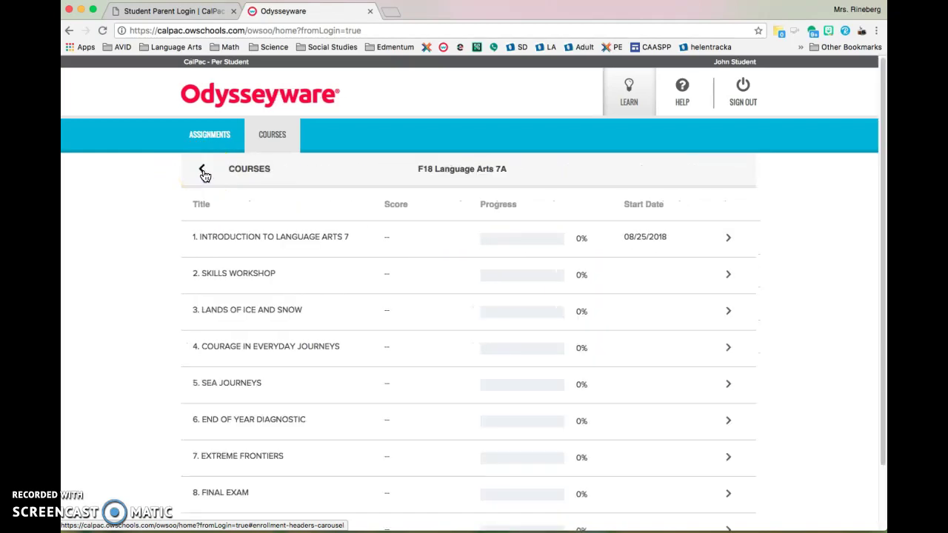
{"action": "left_click", "coordinate": [205, 171]}
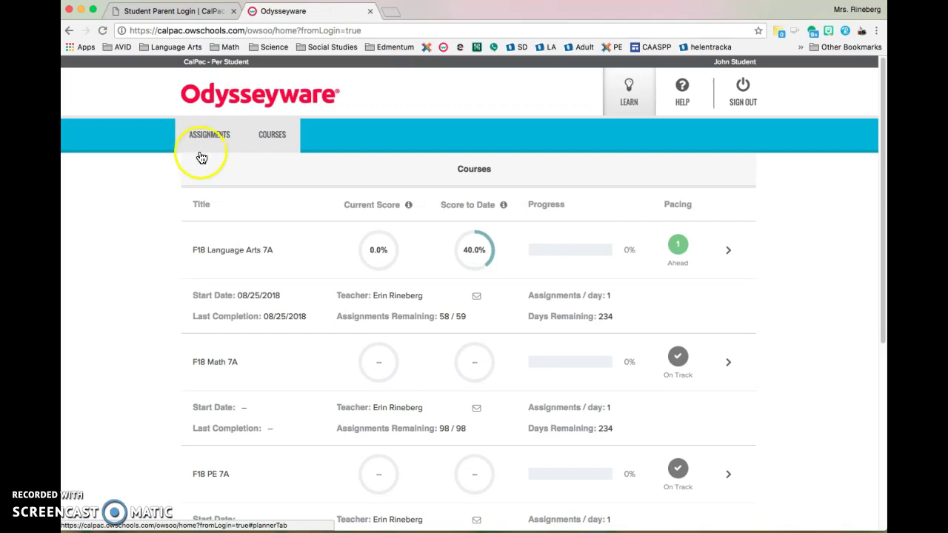
Go back to the assignment list and open the Math 7 Syllabus, Requirements & Resources lesson under F18 Math 7A
{"action": "left_click", "coordinate": [195, 140]}
{"action": "left_click", "coordinate": [369, 251]}
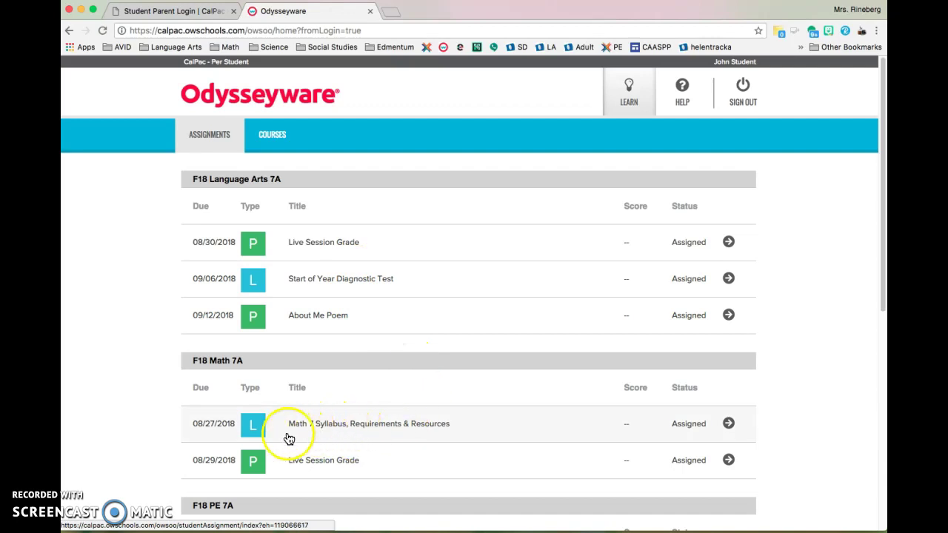
{"action": "left_click", "coordinate": [312, 428]}
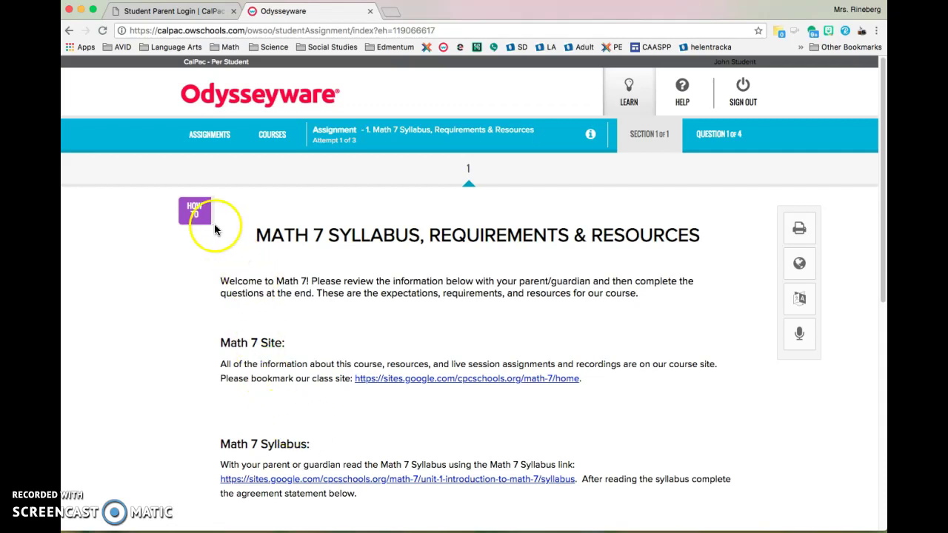
Read the instructions for using notes through to the end and close them without dismissing the tutorial permanently
{"action": "left_click", "coordinate": [193, 215]}
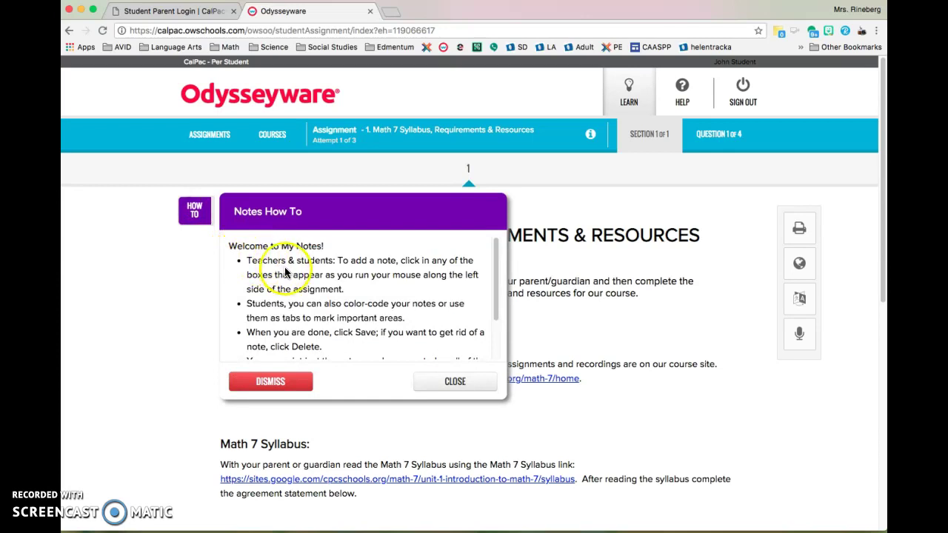
{"action": "scroll", "coordinate": [317, 307], "scroll_direction": "down", "scroll_amount": 3}
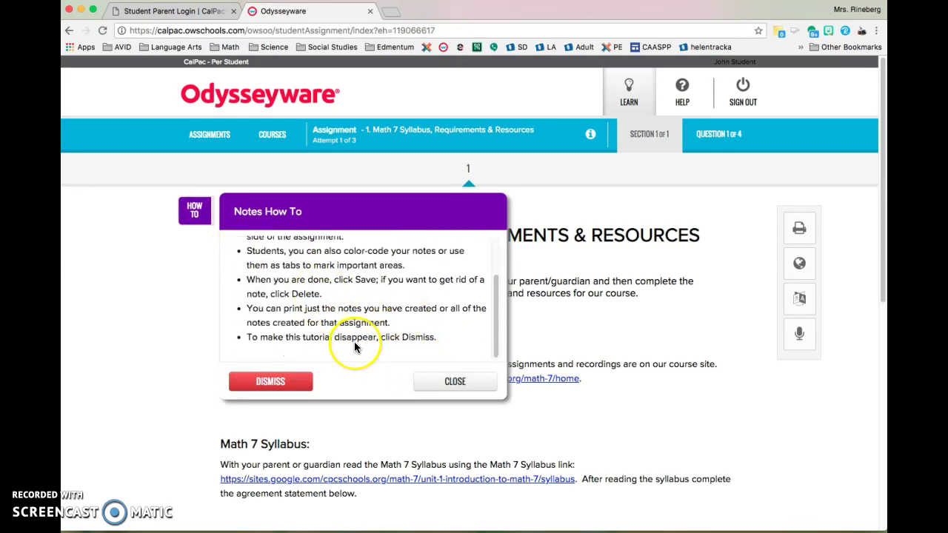
{"action": "left_click", "coordinate": [432, 381]}
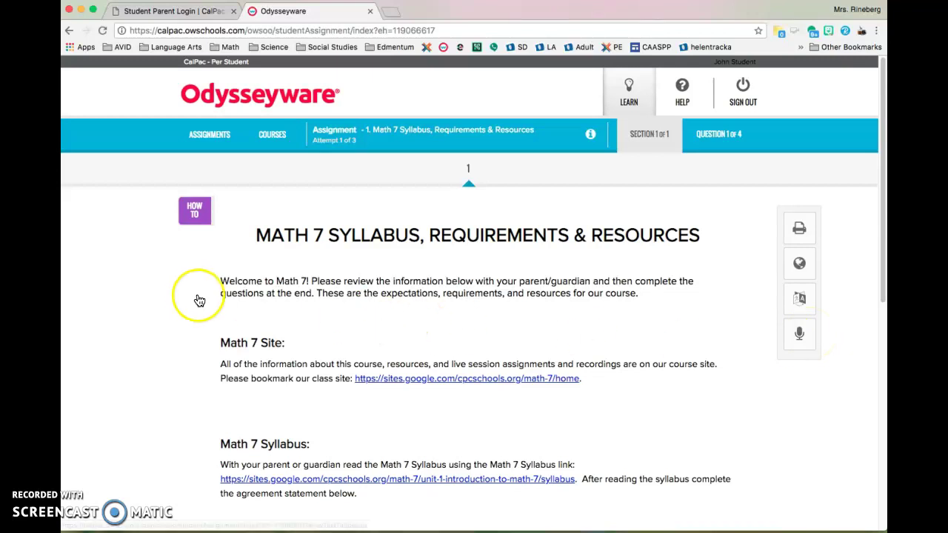
Add a note reading "My note." beside the Math 7 Site section of the lesson and save it
{"action": "left_click_drag", "start_coordinate": [220, 281], "coordinate": [696, 284]}
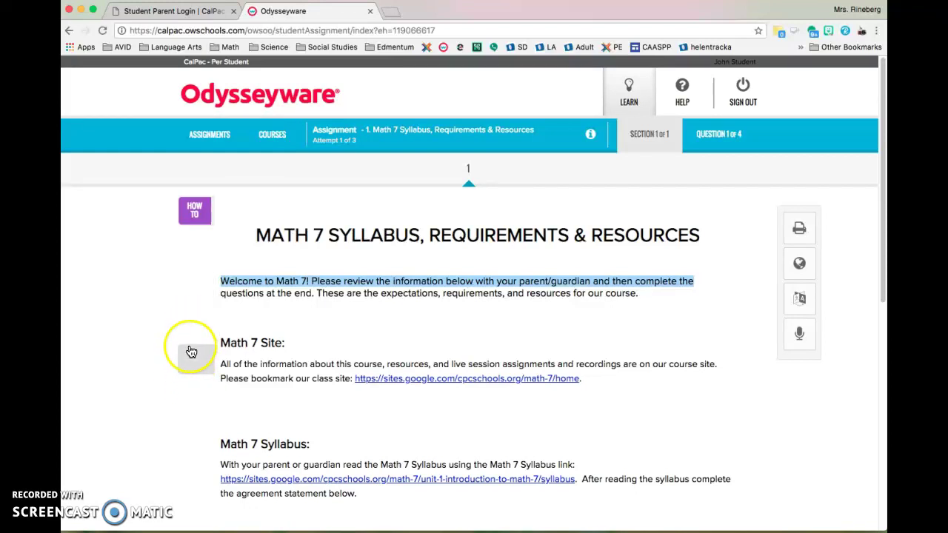
{"action": "left_click", "coordinate": [191, 351]}
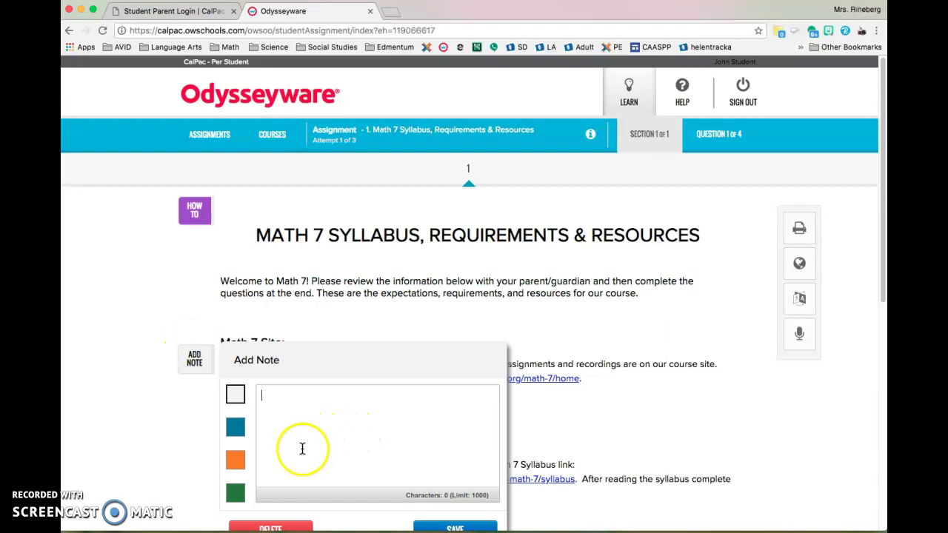
{"action": "scroll", "coordinate": [302, 462], "scroll_direction": "down", "scroll_amount": 3}
{"action": "left_click", "coordinate": [294, 311]}
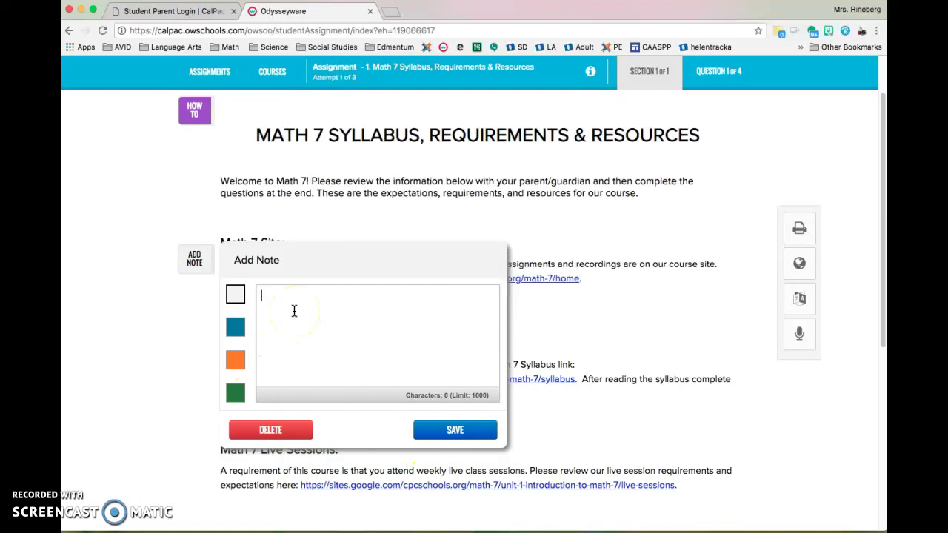
{"action": "type", "text": "My note."}
{"action": "left_click", "coordinate": [465, 429]}
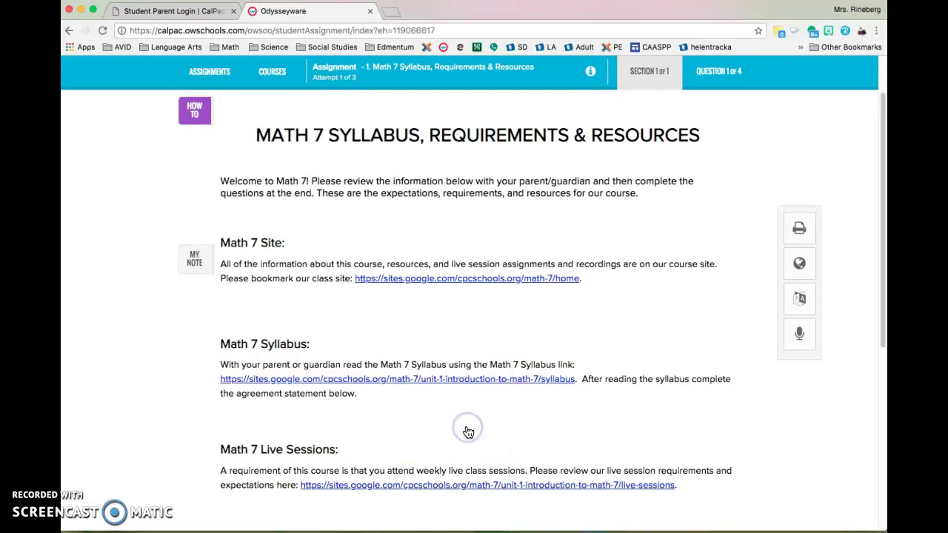
Reopen the saved note beside the Math 7 Site section to view its text, and save it again
{"action": "left_click", "coordinate": [195, 257]}
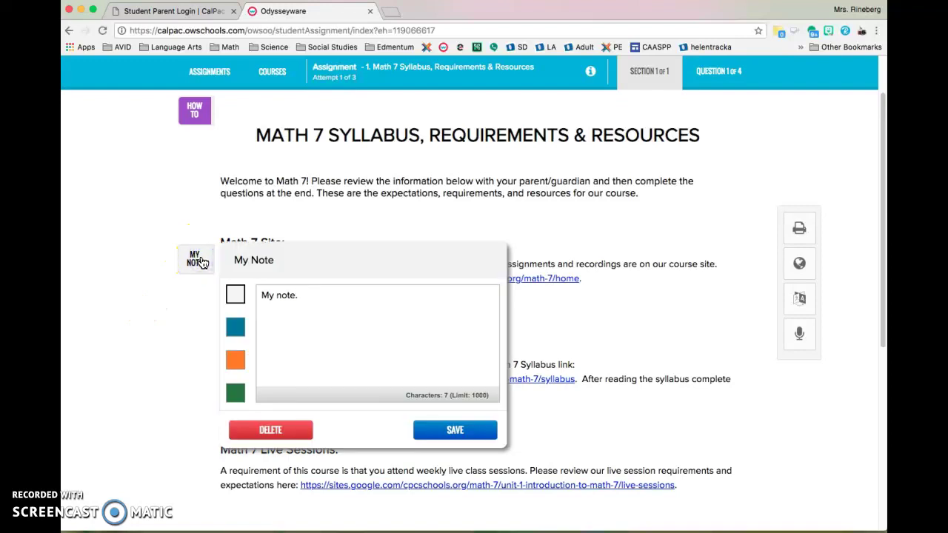
{"action": "left_click", "coordinate": [337, 311]}
{"action": "left_click", "coordinate": [453, 429]}
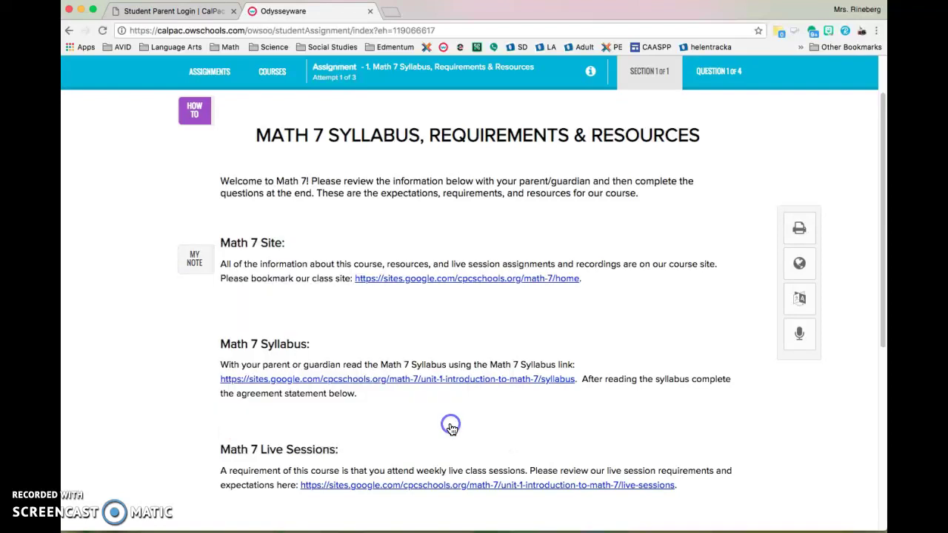
Review the lesson's print choices and open the printable version of only your own notes
{"action": "left_click", "coordinate": [802, 229]}
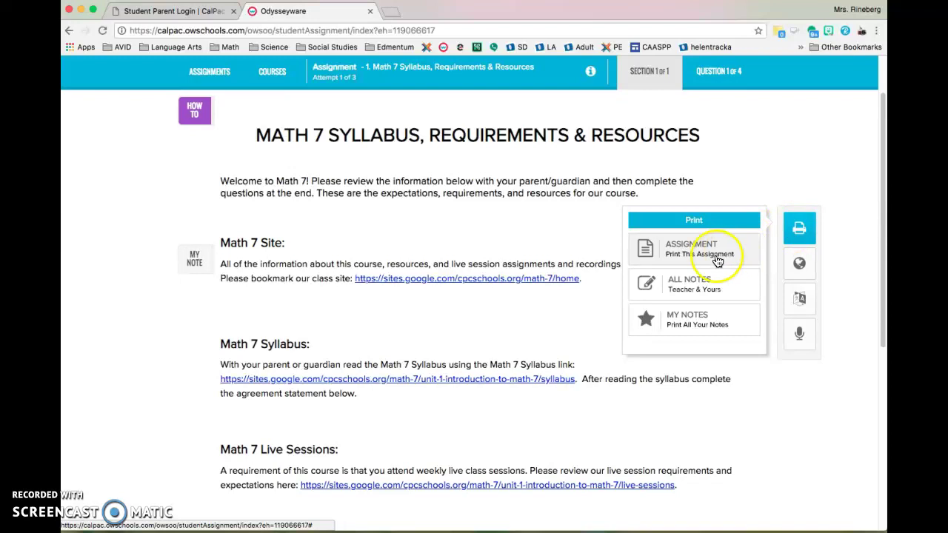
{"action": "left_click", "coordinate": [673, 261]}
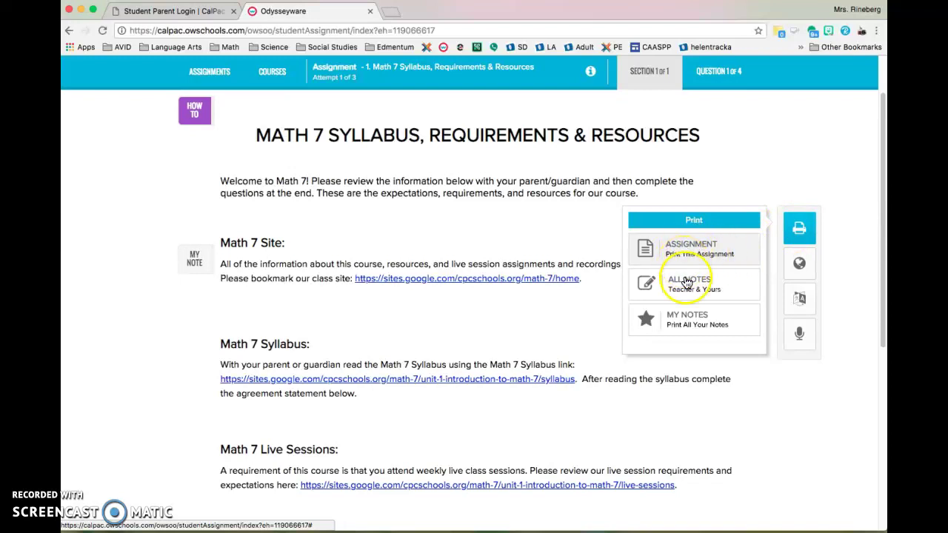
{"action": "left_click", "coordinate": [687, 288]}
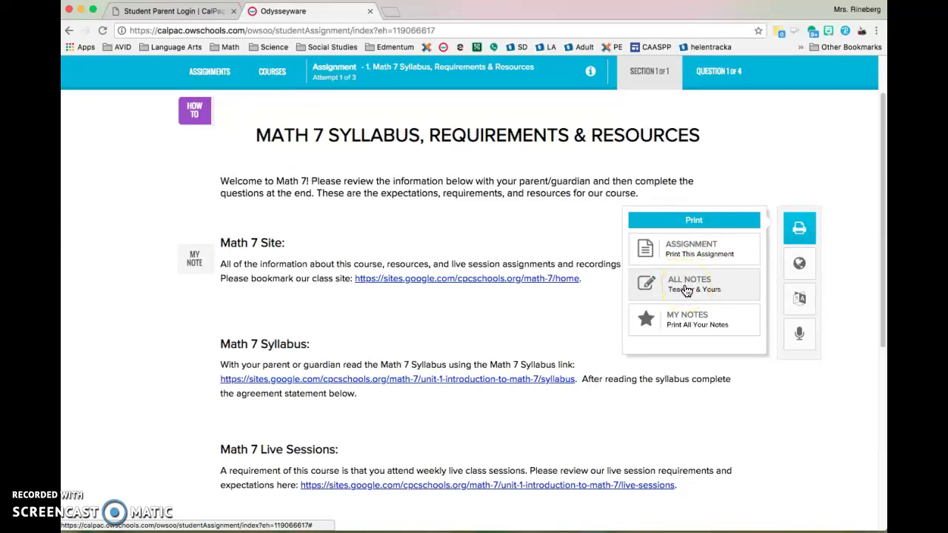
{"action": "left_click", "coordinate": [686, 331]}
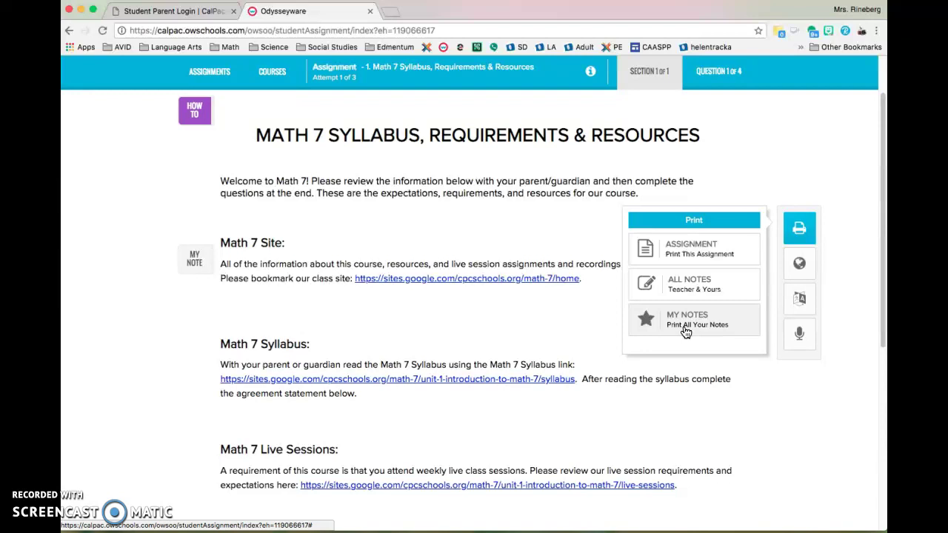
{"action": "left_click", "coordinate": [686, 331]}
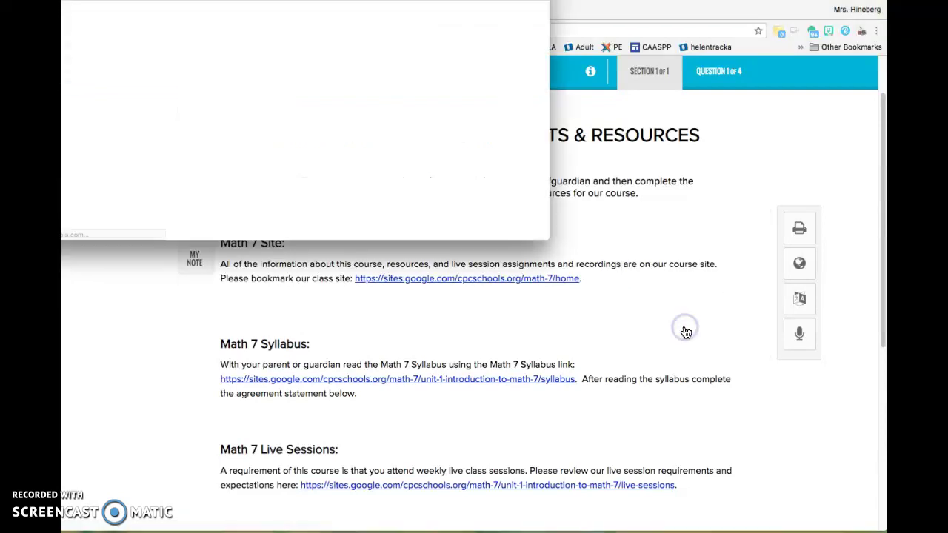
Move the printable notes window into full view to read the note, and close the window
{"action": "left_click_drag", "start_coordinate": [182, 1], "coordinate": [532, 33]}
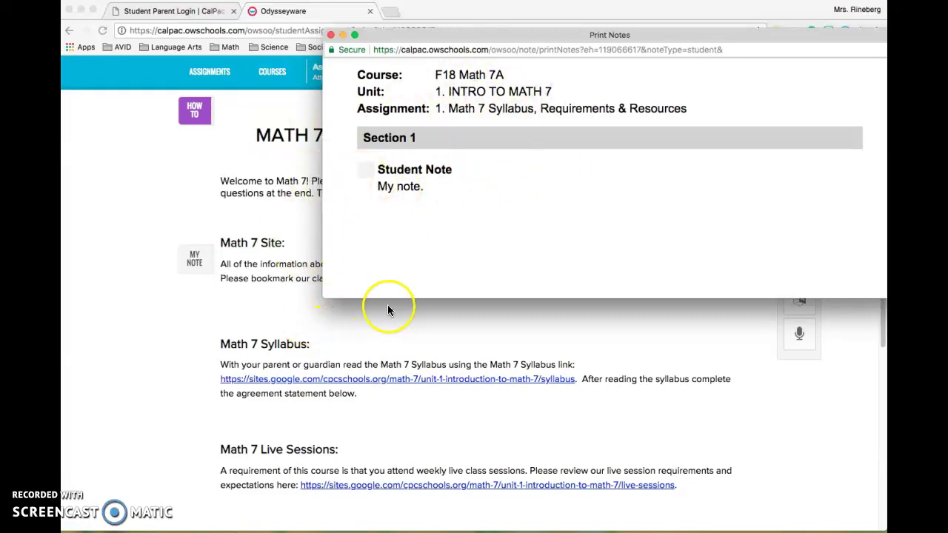
{"action": "left_click", "coordinate": [331, 36]}
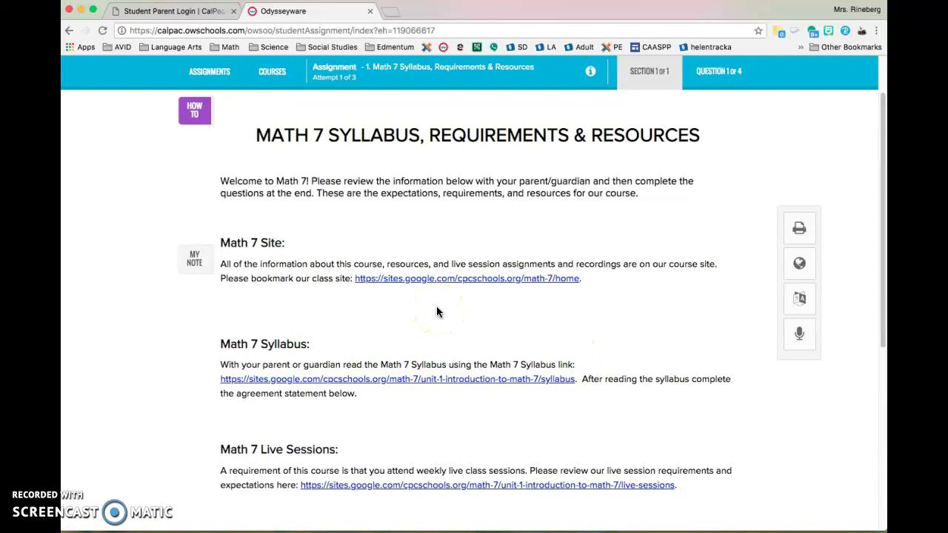
Start working on the lesson's questions, answer Yes to Resource Sites Bookmarked, and continue to the next question
{"action": "scroll", "coordinate": [437, 312], "scroll_direction": "down", "scroll_amount": 5}
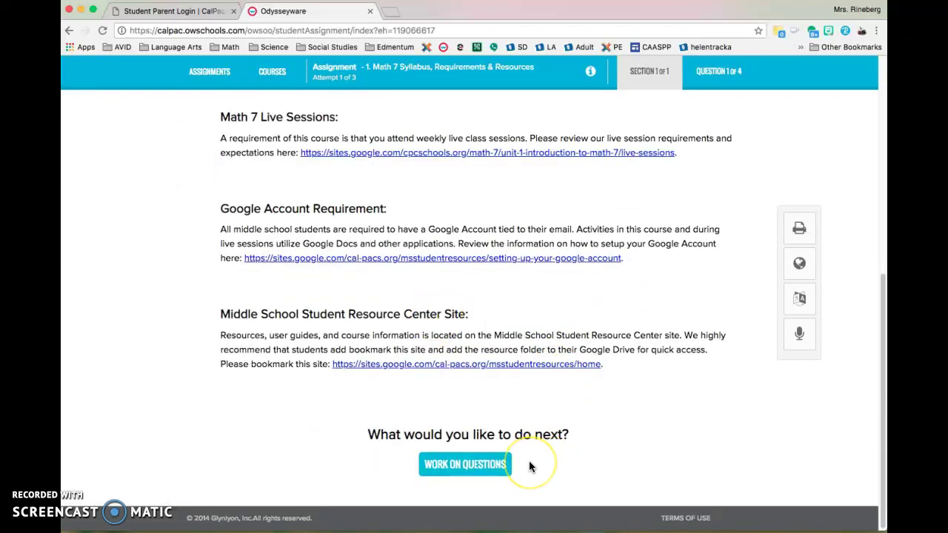
{"action": "left_click", "coordinate": [435, 465]}
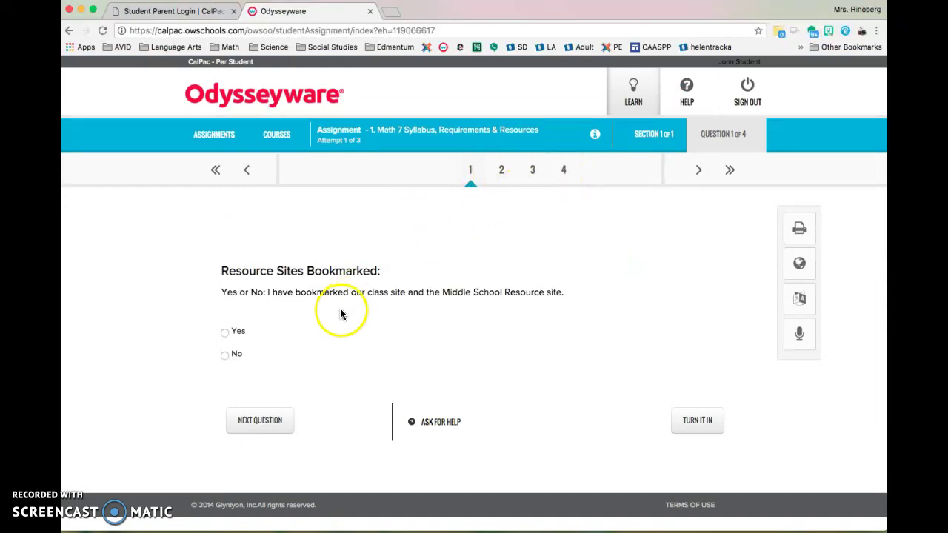
{"action": "left_click", "coordinate": [244, 337]}
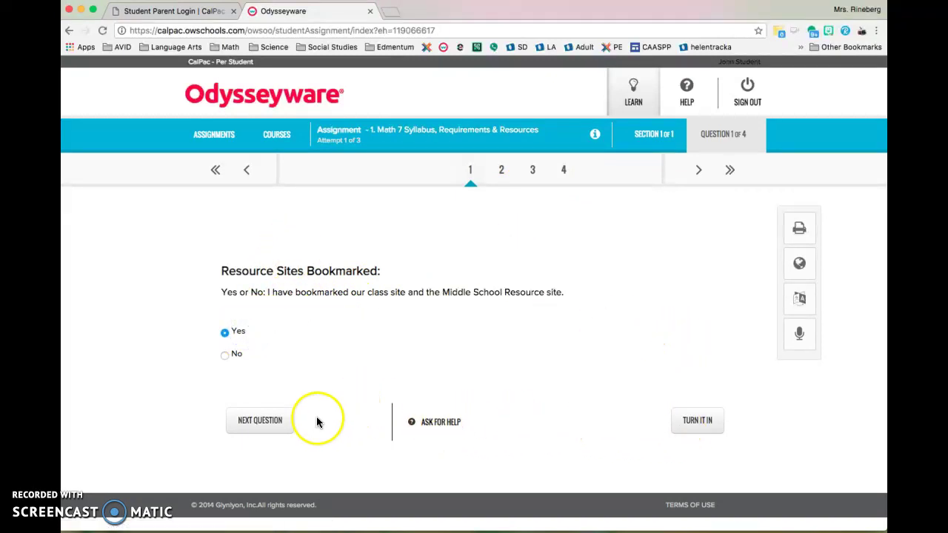
{"action": "left_click", "coordinate": [282, 422]}
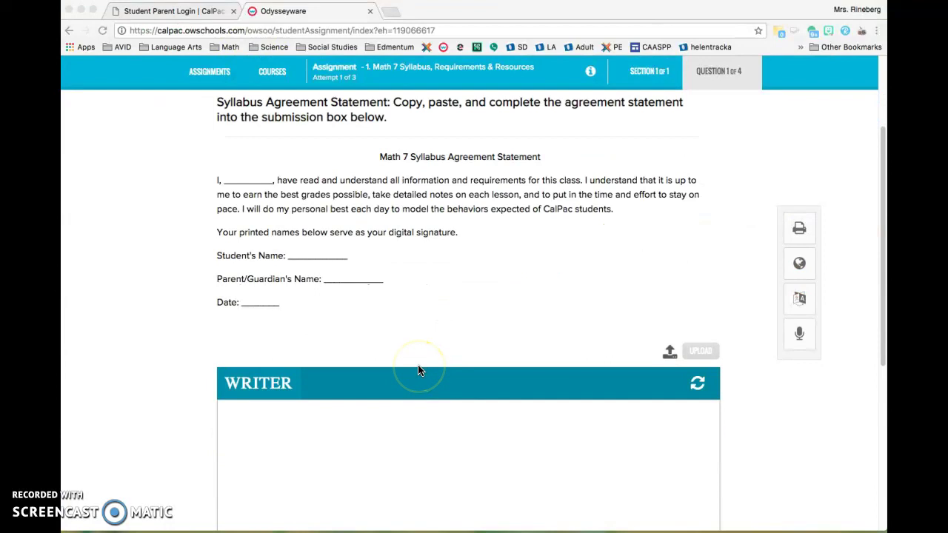
Copy the whole Math 7 Syllabus Agreement Statement, including its signature lines, into the Writer answer box and go to question 2
{"action": "scroll", "coordinate": [417, 364], "scroll_direction": "down", "scroll_amount": 2}
{"action": "scroll", "coordinate": [306, 286], "scroll_direction": "up", "scroll_amount": 5}
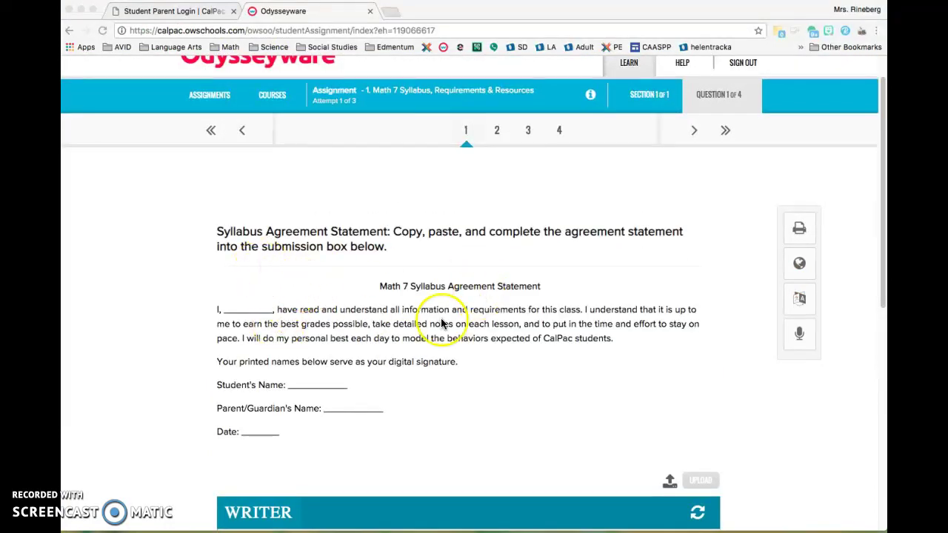
{"action": "scroll", "coordinate": [376, 394], "scroll_direction": "down", "scroll_amount": 3}
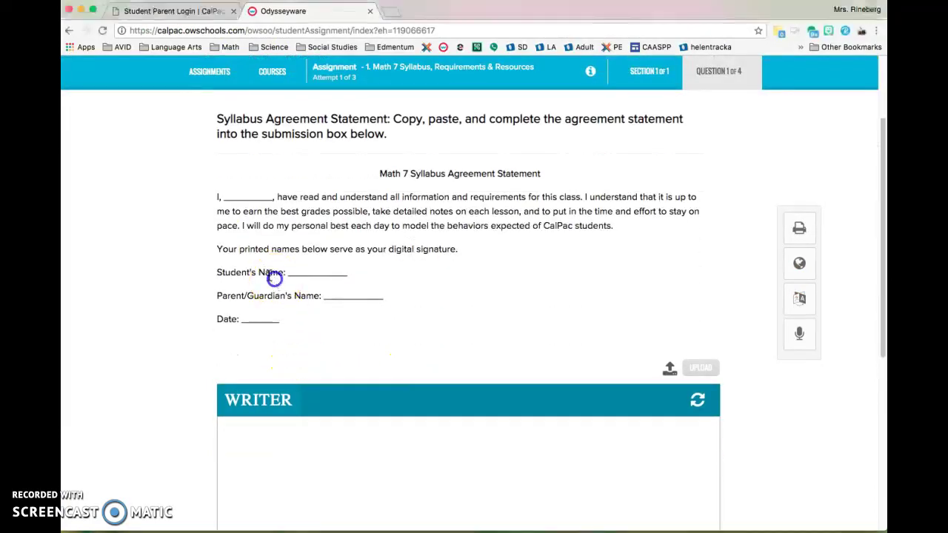
{"action": "left_click_drag", "start_coordinate": [218, 196], "coordinate": [442, 325]}
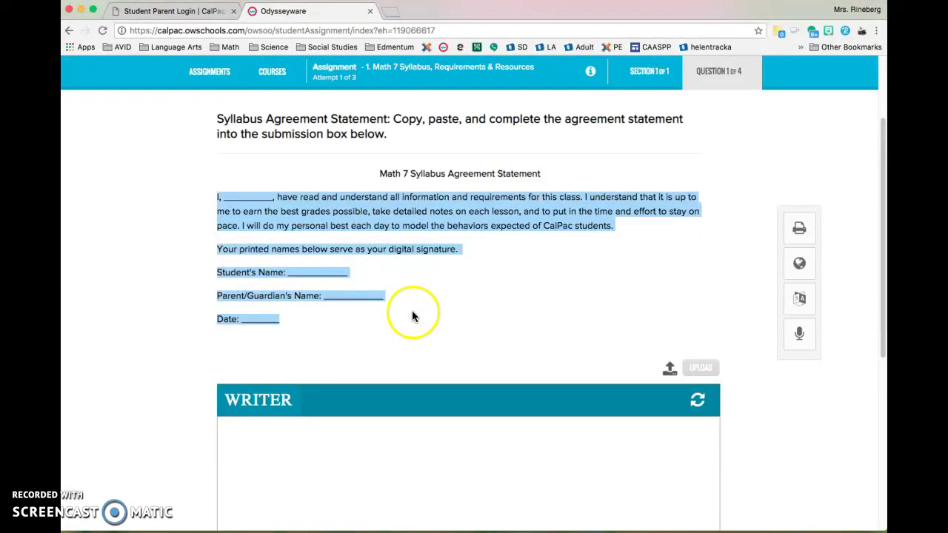
{"action": "left_click", "coordinate": [266, 439]}
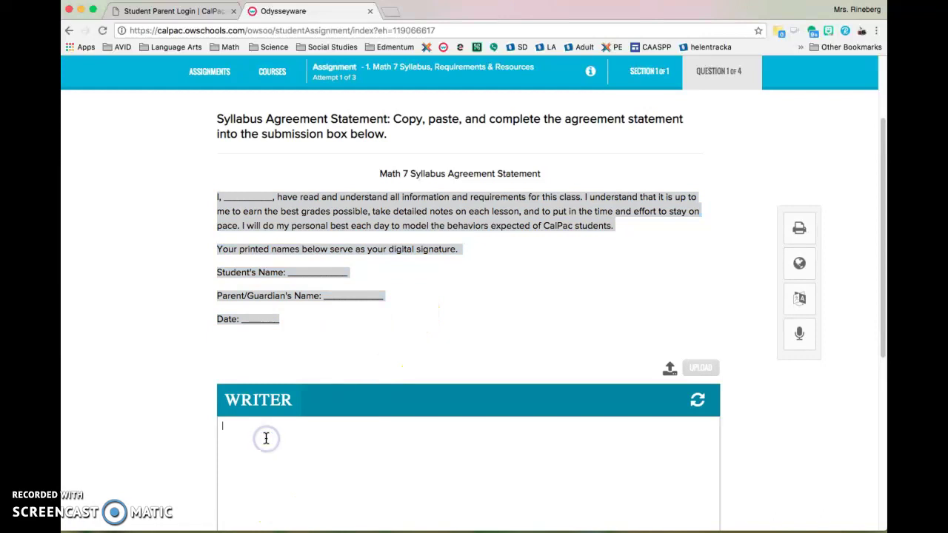
{"action": "type", "text": "I, __________, have read and understand all information and requirements for this class. I understand that it is up to me to earn the best grades possible, take detailed notes on each lesson, and to put in the time and effort to stay on pace. I will do my personal best each day to model the behaviors expected of CalPac students. Your printed names below serve as your digital signature. Student's Name: ____________ Parent/Guardian's Name: ____________ Date: ________"}
{"action": "left_click", "coordinate": [406, 208]}
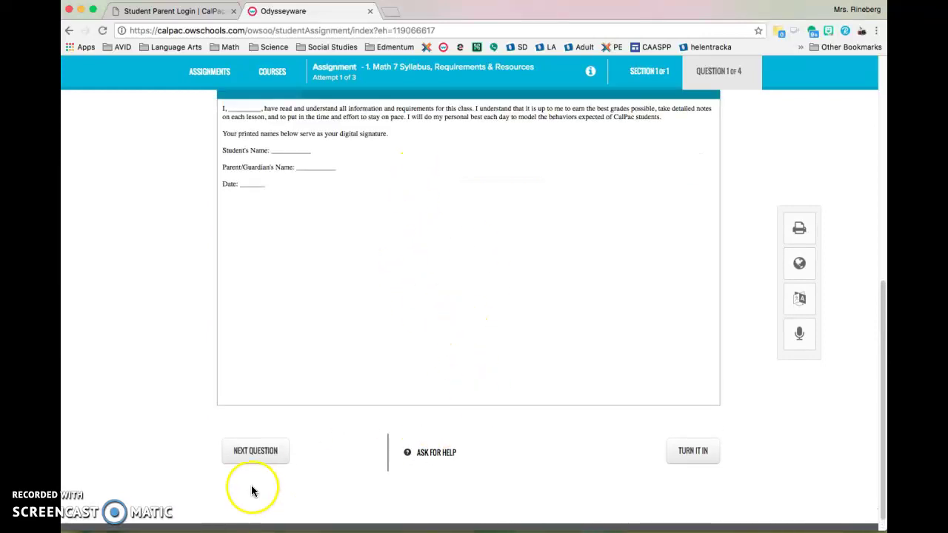
{"action": "left_click", "coordinate": [255, 453]}
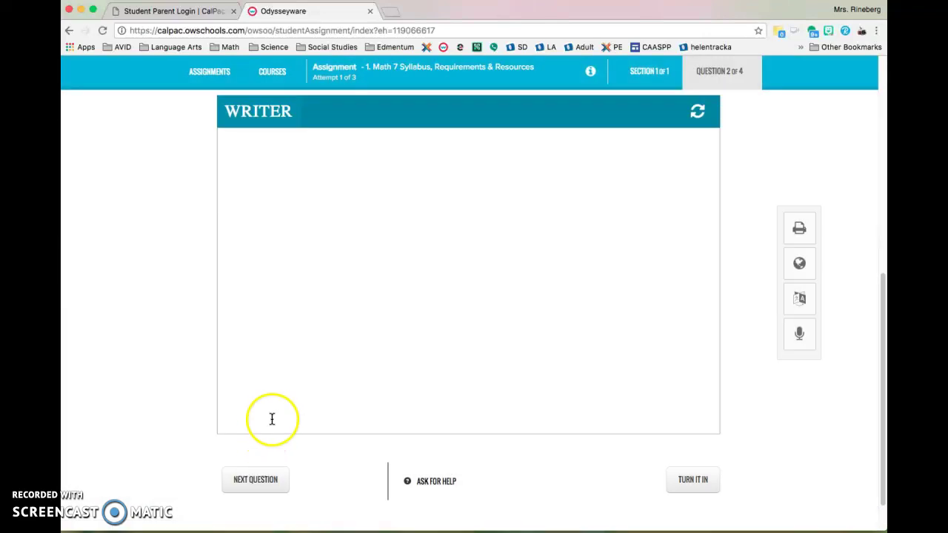
Copy the signature lines of the Math 7 Live Session Agreement Statement into the Writer answer box and go to question 3
{"action": "scroll", "coordinate": [296, 389], "scroll_direction": "down", "scroll_amount": 1}
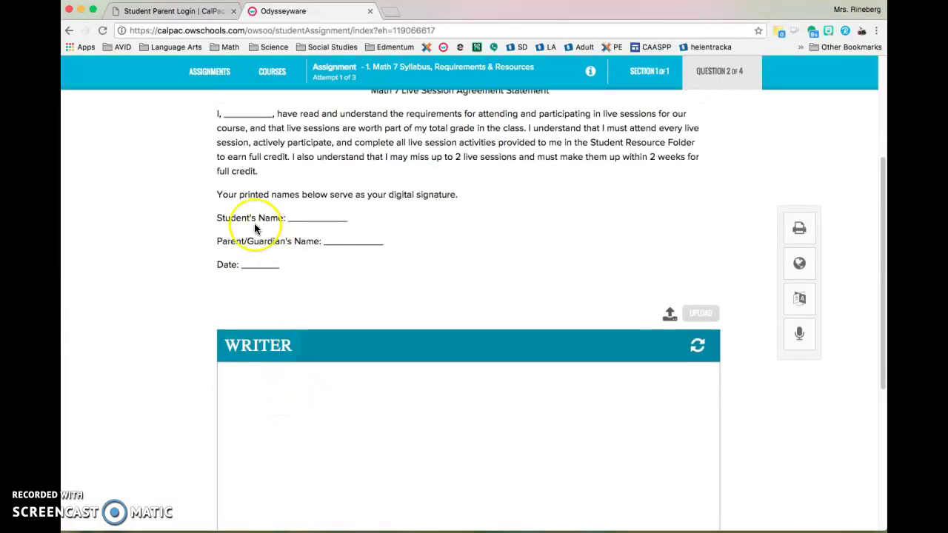
{"action": "left_click_drag", "start_coordinate": [214, 196], "coordinate": [354, 275]}
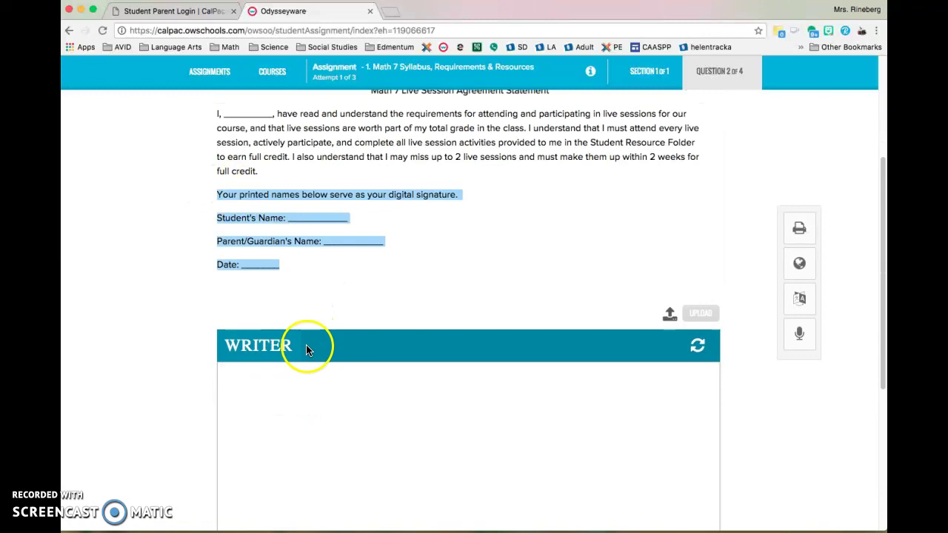
{"action": "left_click", "coordinate": [300, 395]}
{"action": "type", "text": "Your printed names below serve as your digital signature. Student's Name: ___________ Parent/Guardian's Name: ___________ Date: _______"}
{"action": "scroll", "coordinate": [304, 415], "scroll_direction": "down", "scroll_amount": 5}
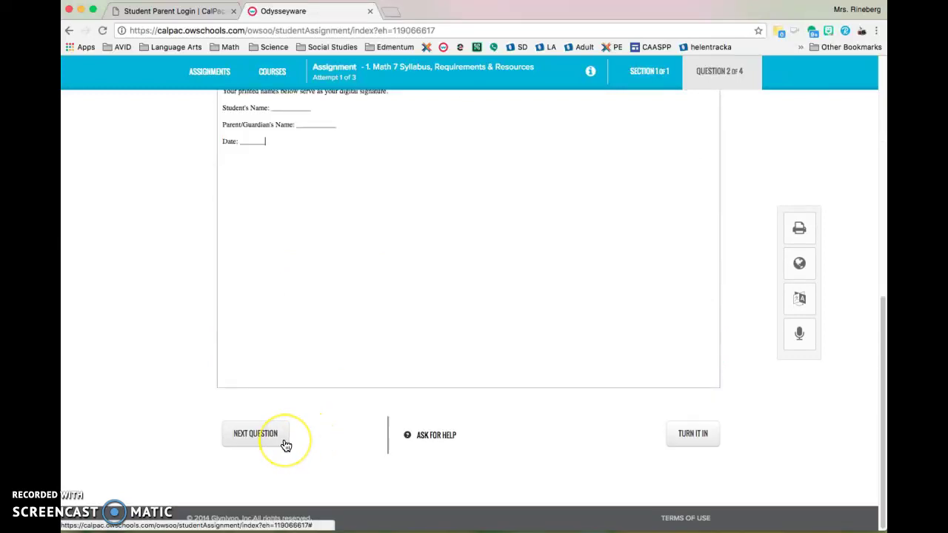
{"action": "left_click", "coordinate": [285, 445]}
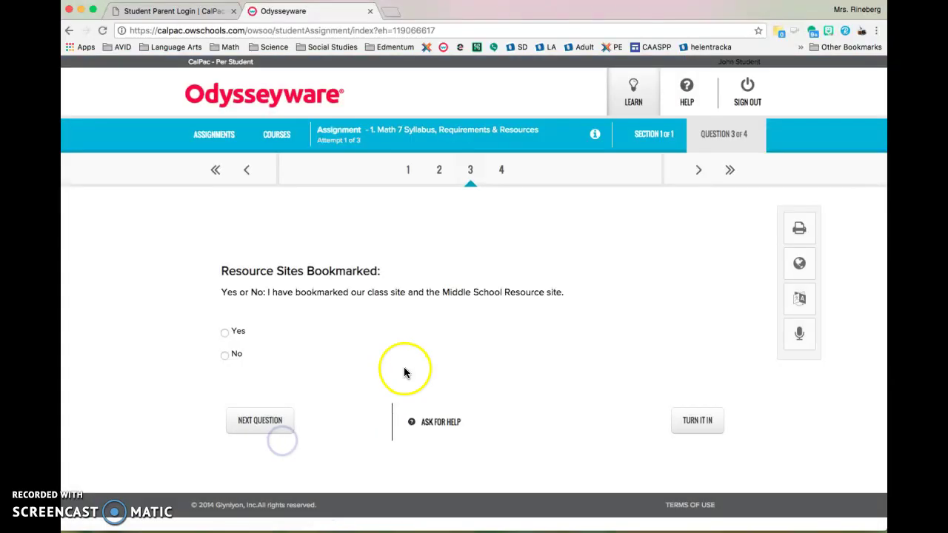
Answer Yes to the Resource Sites Bookmarked statement in question 3 and go to question 4
{"action": "left_click", "coordinate": [239, 334]}
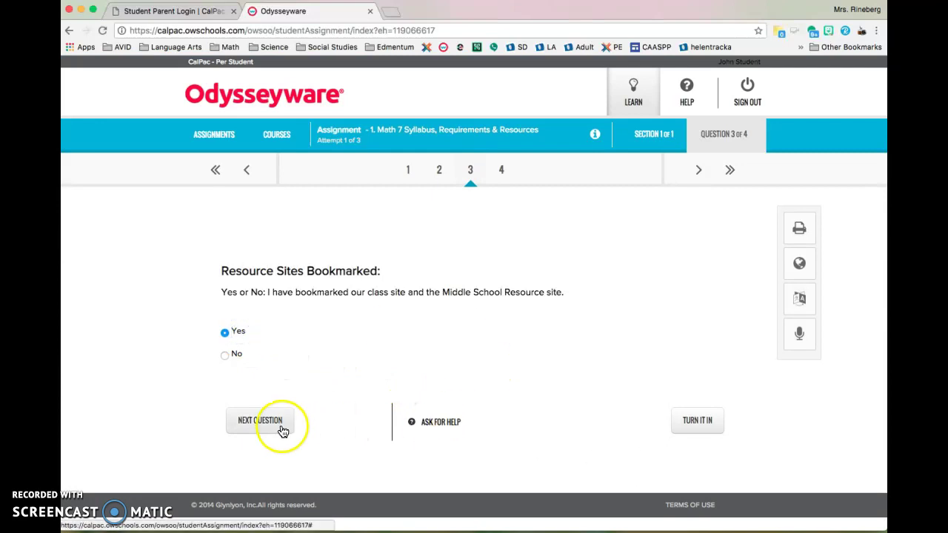
{"action": "left_click", "coordinate": [260, 421]}
Copy the full Google Account Agreement Statement with its signature lines into the Writer answer box of question 4
{"action": "scroll", "coordinate": [380, 356], "scroll_direction": "down", "scroll_amount": 5}
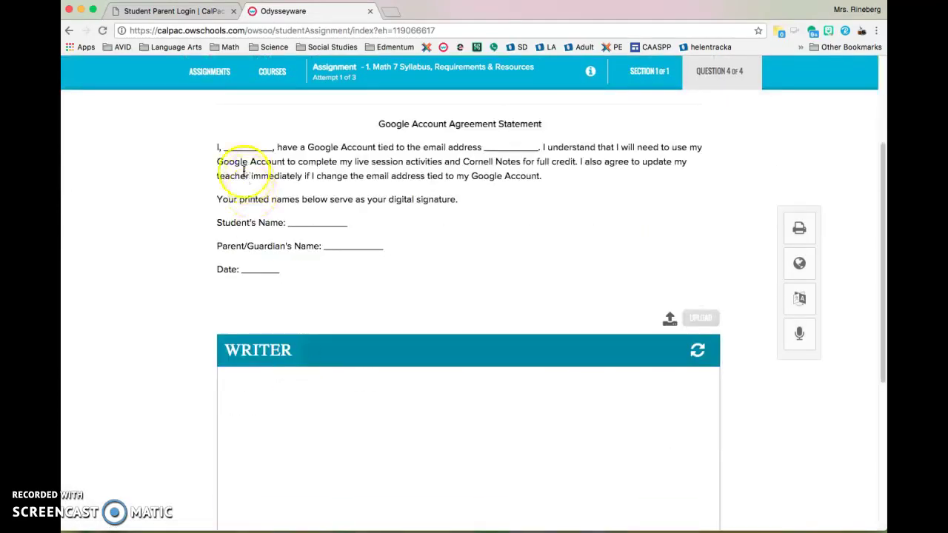
{"action": "left_click_drag", "start_coordinate": [218, 147], "coordinate": [323, 281]}
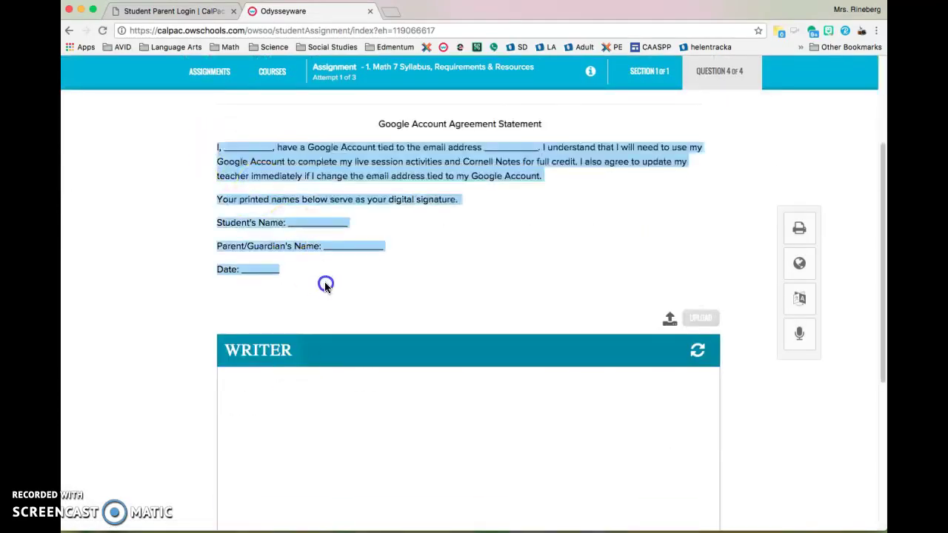
{"action": "left_click", "coordinate": [291, 387]}
{"action": "type", "text": "I, __________, have a Google Account tied to the email address ___________. I understand that I will need to use my Google Account to complete my live session activities and Cornell Notes for full credit. I also agree to update my teacher immediately if I change the email address tied to my Google Account. Your printed names below serve as your digital signature. Student's Name: ___________ Parent/Guardian's Name: ___________ Date: _______"}
{"action": "scroll", "coordinate": [288, 415], "scroll_direction": "down", "scroll_amount": 5}
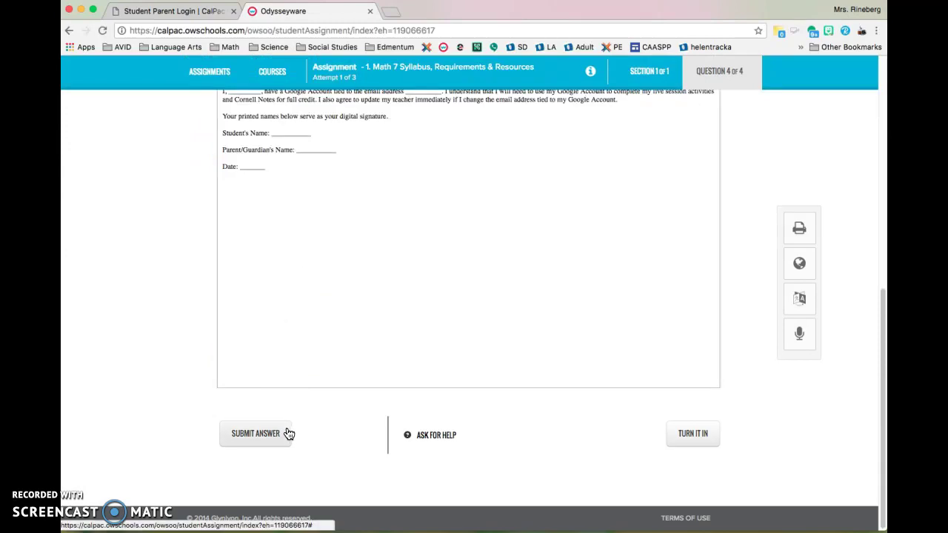
Submit the answer to question 4 and agree to turn in the assignment
{"action": "left_click", "coordinate": [288, 437]}
{"action": "left_click", "coordinate": [260, 436]}
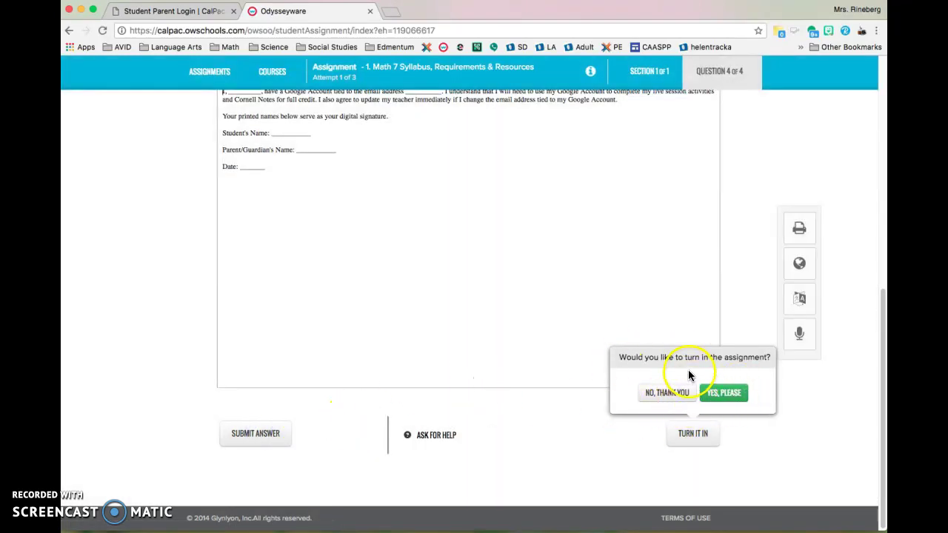
{"action": "left_click", "coordinate": [716, 395]}
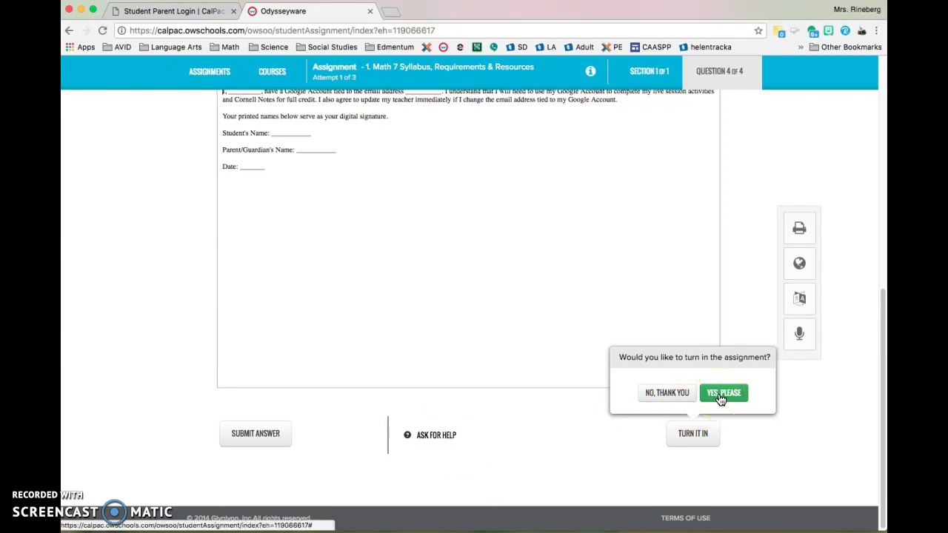
{"action": "left_click", "coordinate": [721, 396]}
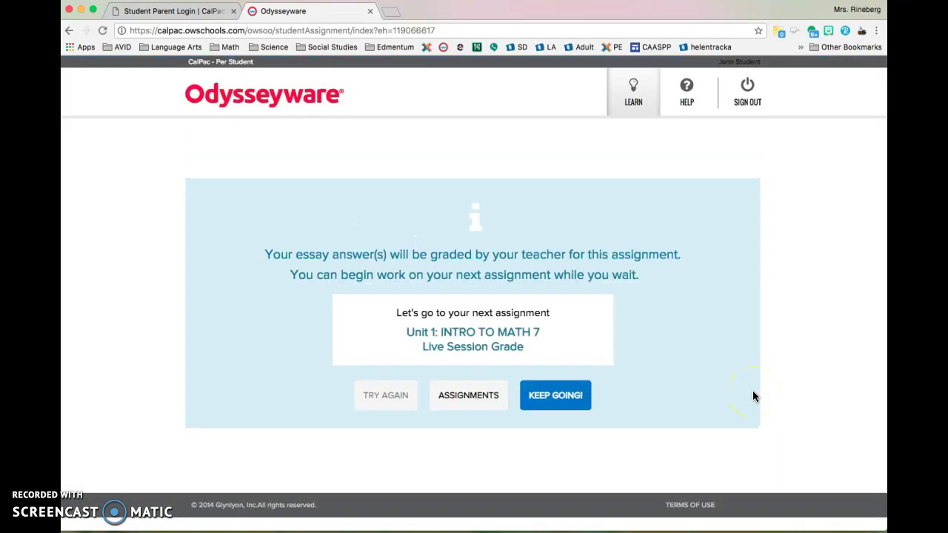
{"action": "left_click", "coordinate": [336, 243]}
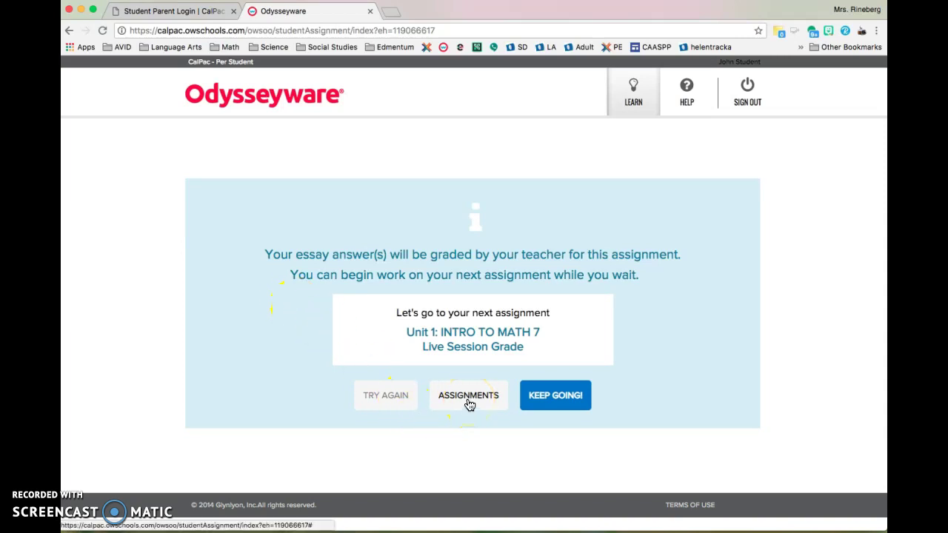
{"action": "left_click_drag", "start_coordinate": [468, 403], "coordinate": [544, 396]}
{"action": "left_click", "coordinate": [451, 360]}
{"action": "left_click", "coordinate": [567, 393]}
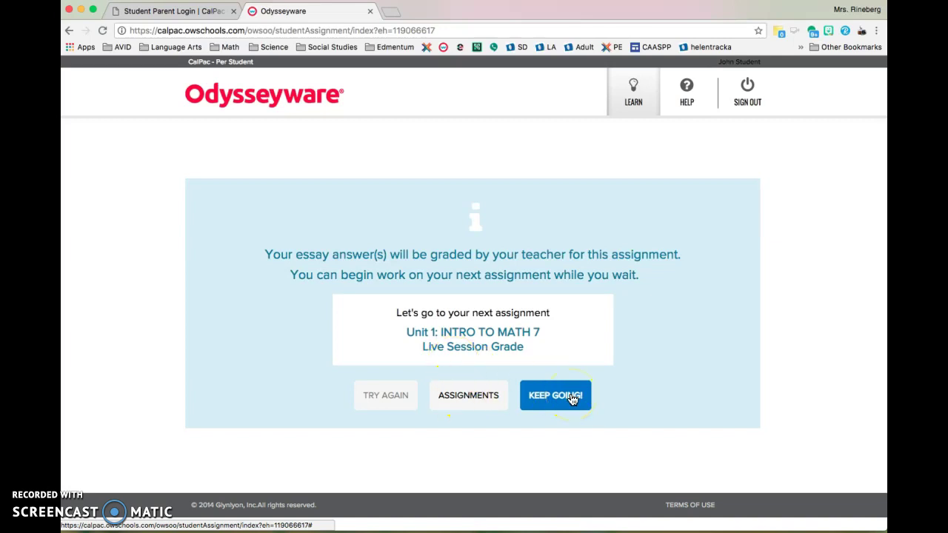